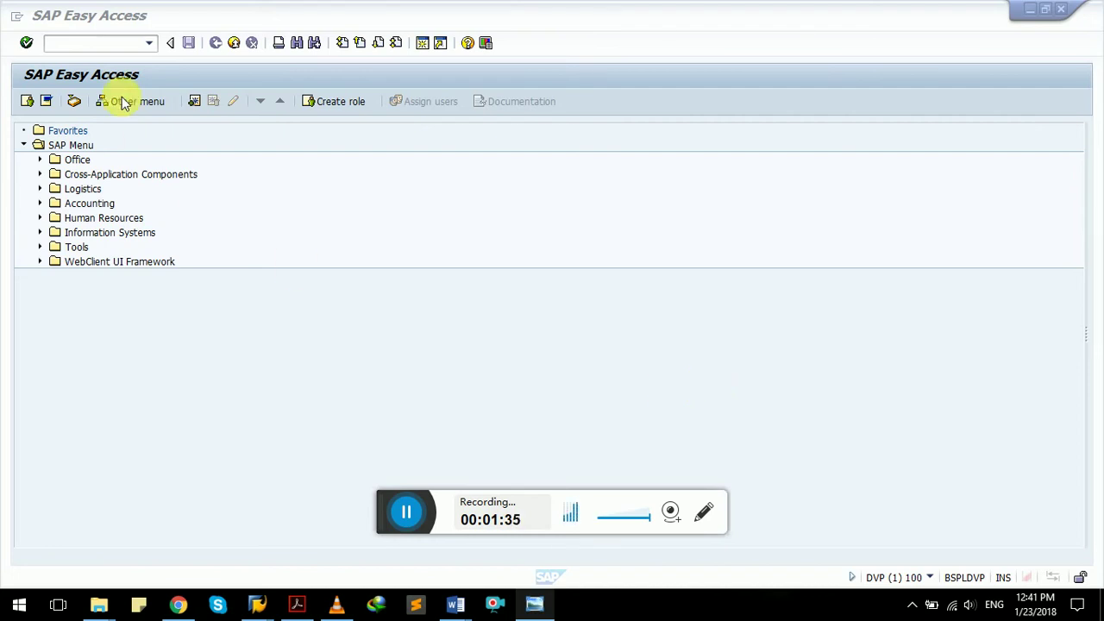
Open the Package Builder with transaction code se21.
left_click(111, 45)
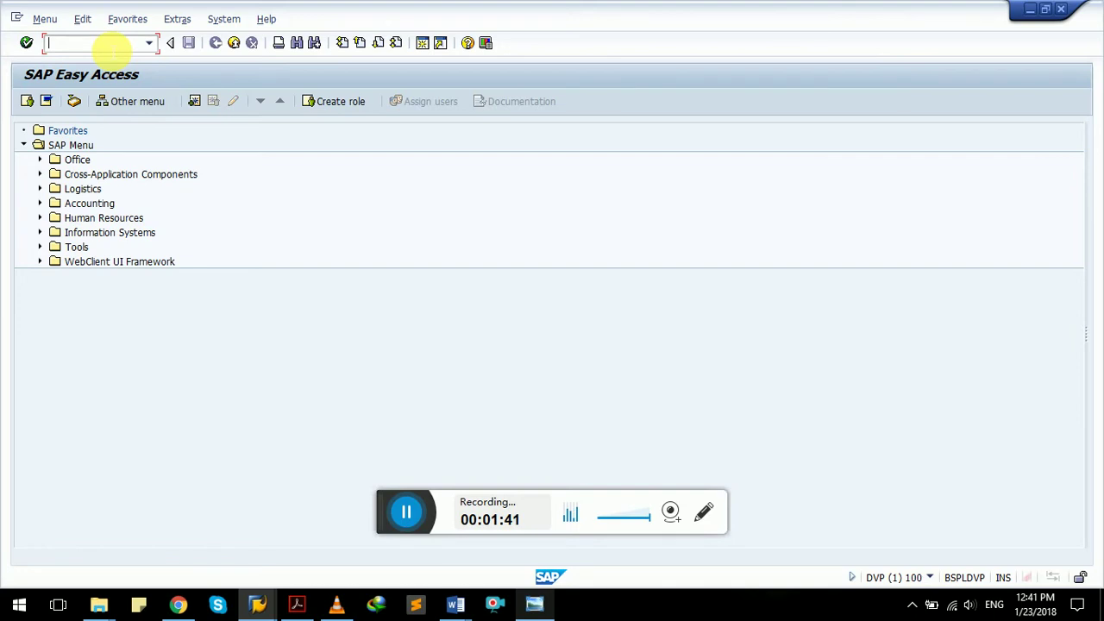
type("se21")
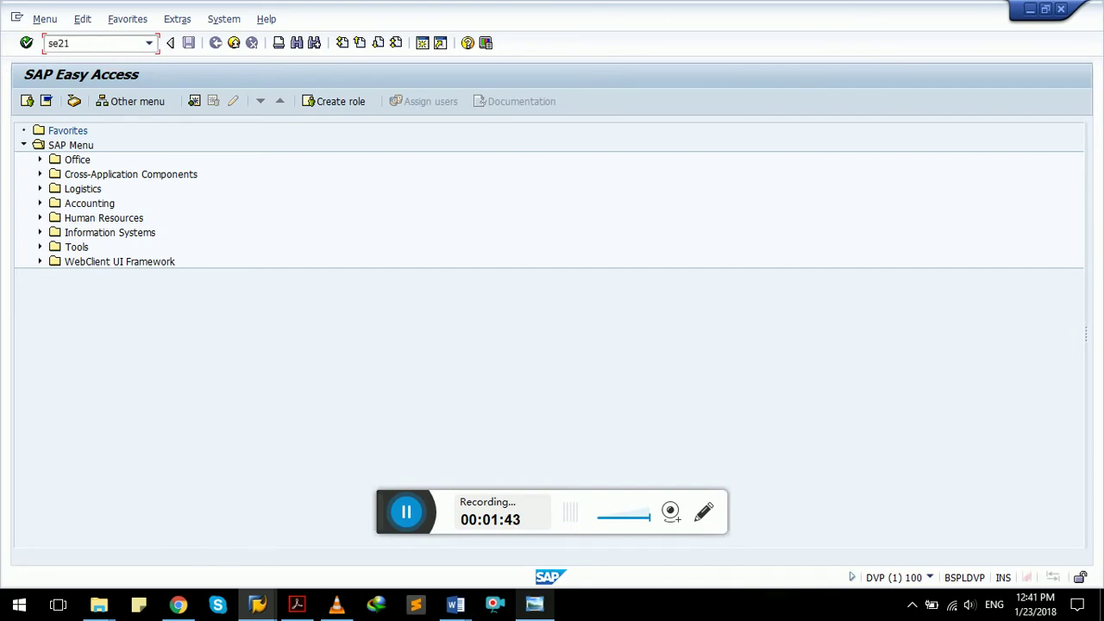
key("Return")
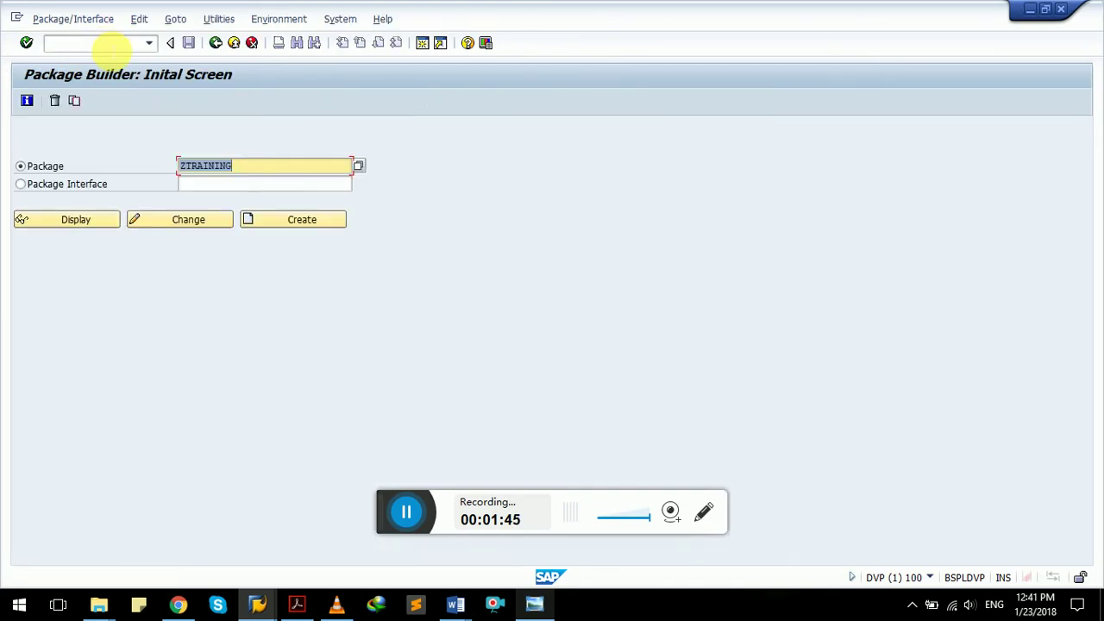
Create package ZTRAINING with the short description "For Training Purpose", keeping software component HOME and transport layer ZDVP.
key("BackSpace")
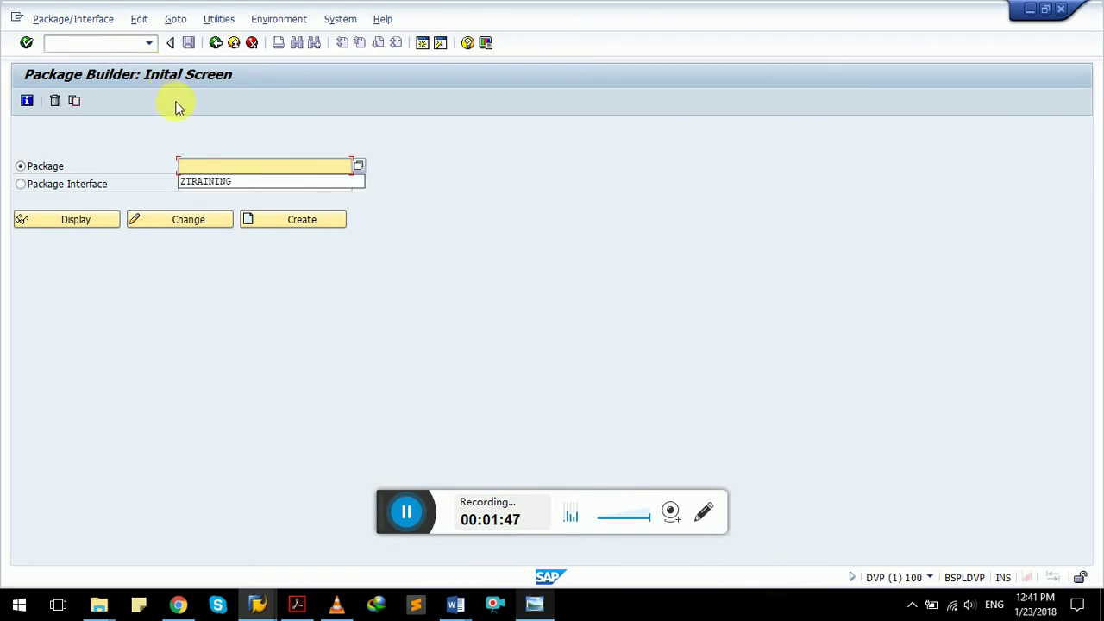
left_click(410, 257)
type("ZTRAINING")
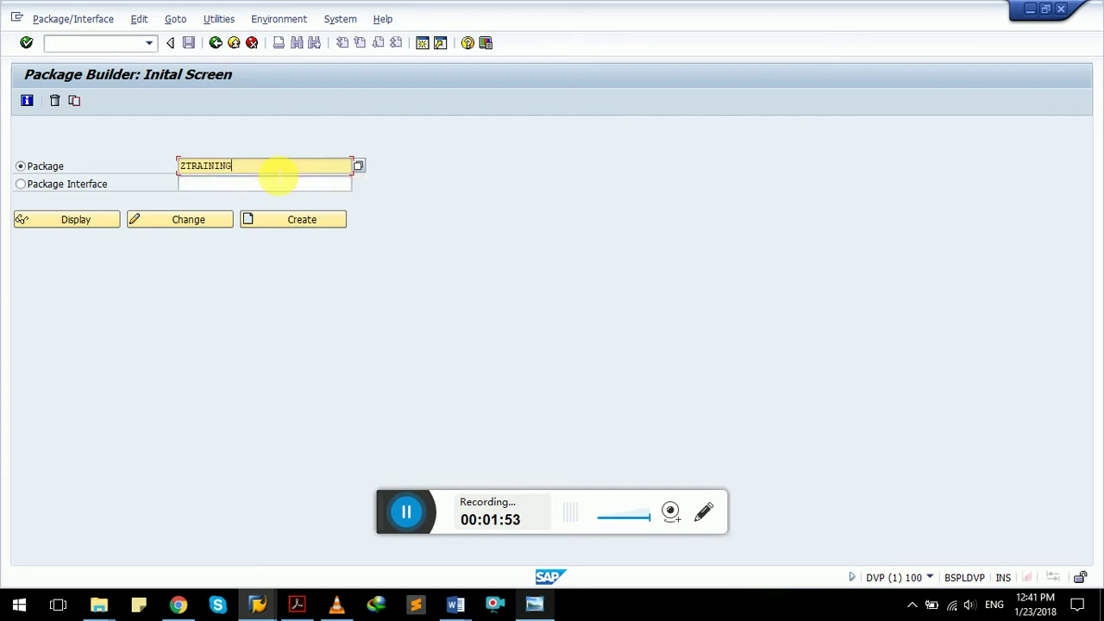
left_click(292, 221)
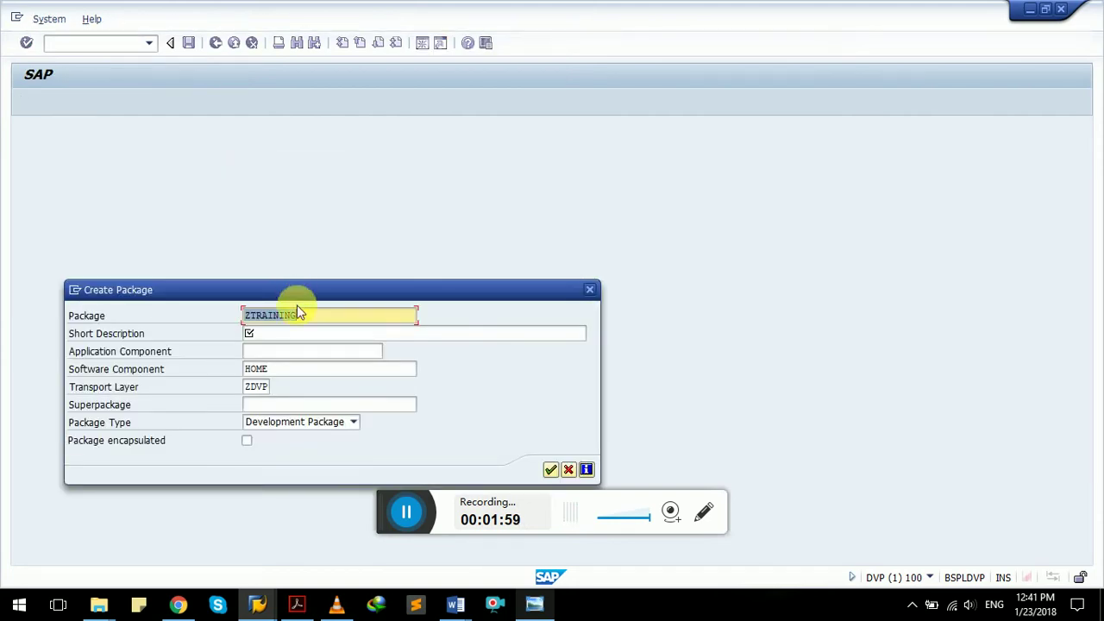
left_click(290, 336)
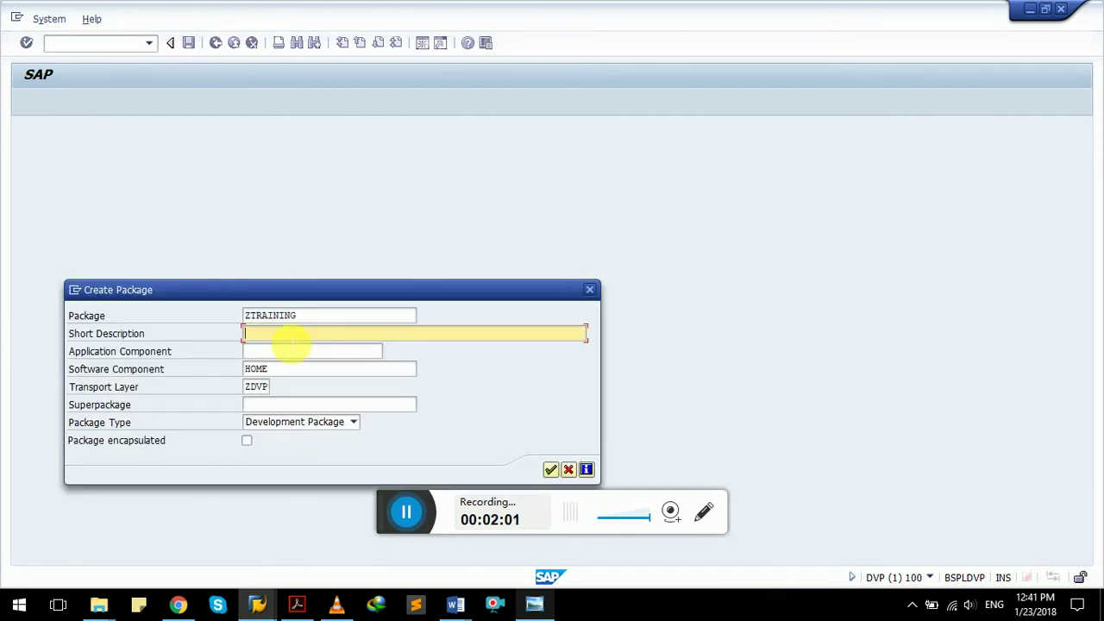
type("For Training Purpose")
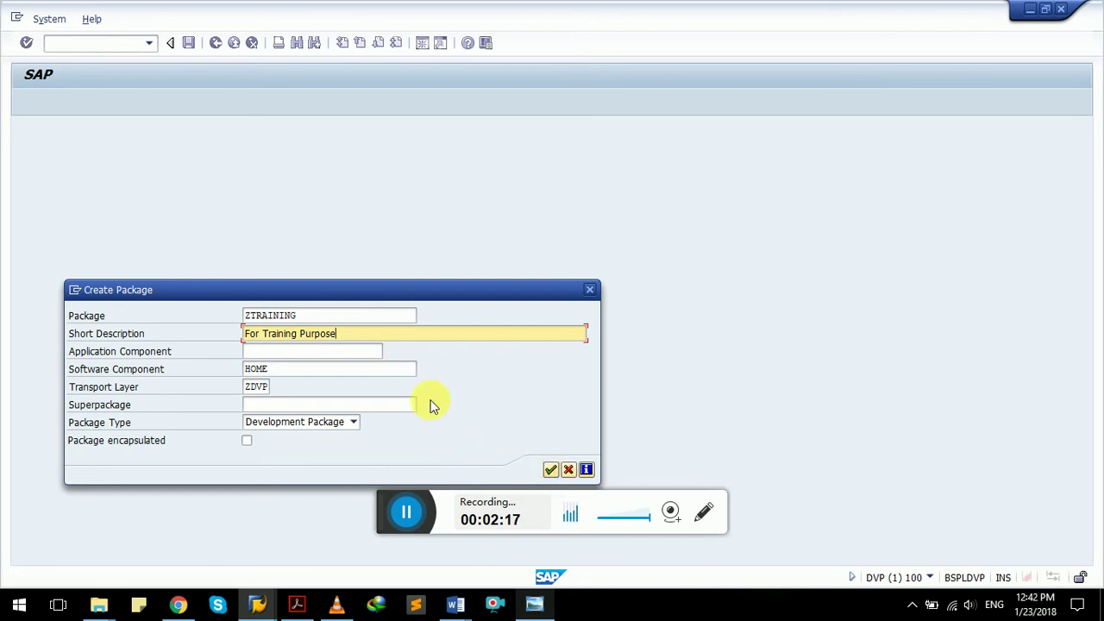
key("Return")
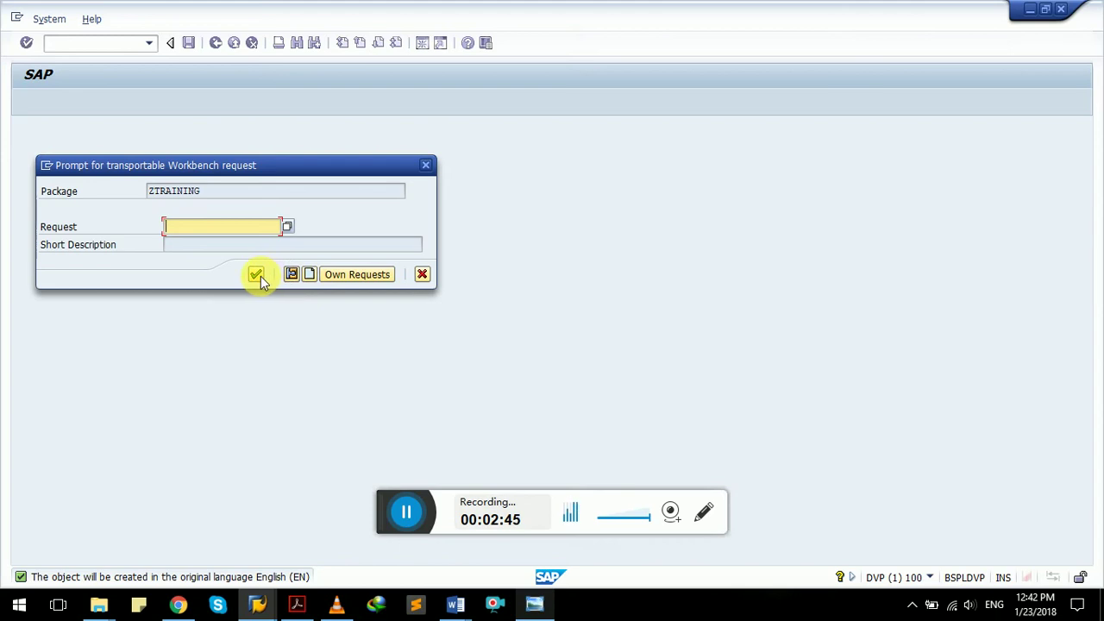
Look through the list of own modifiable workbench requests and close it without choosing one.
left_click(348, 276)
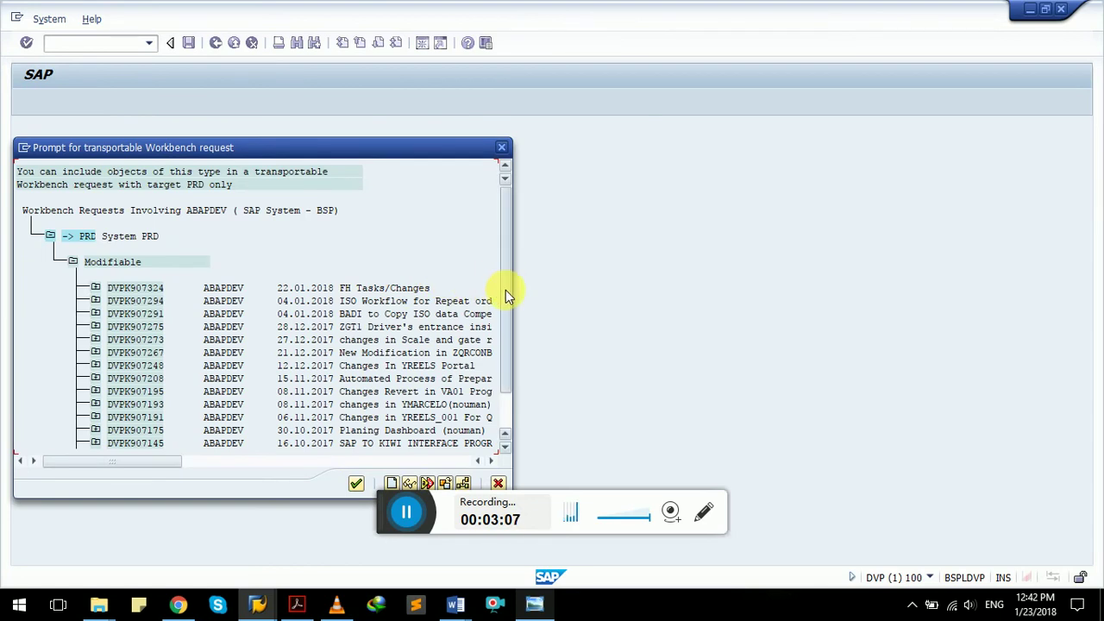
scroll(498, 339, "down", 2)
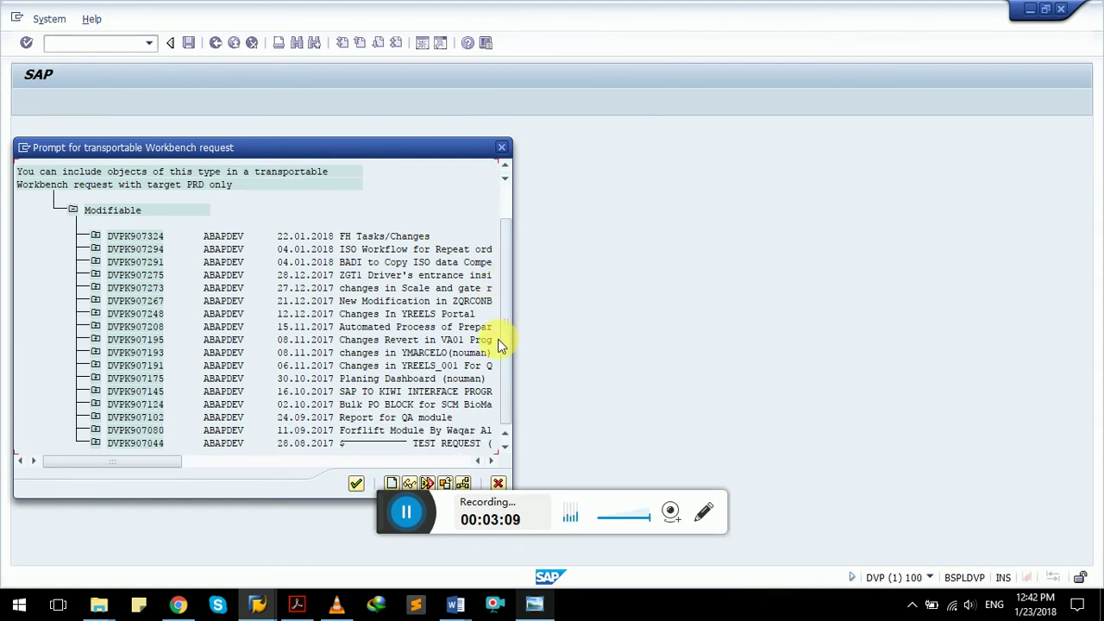
left_click(504, 152)
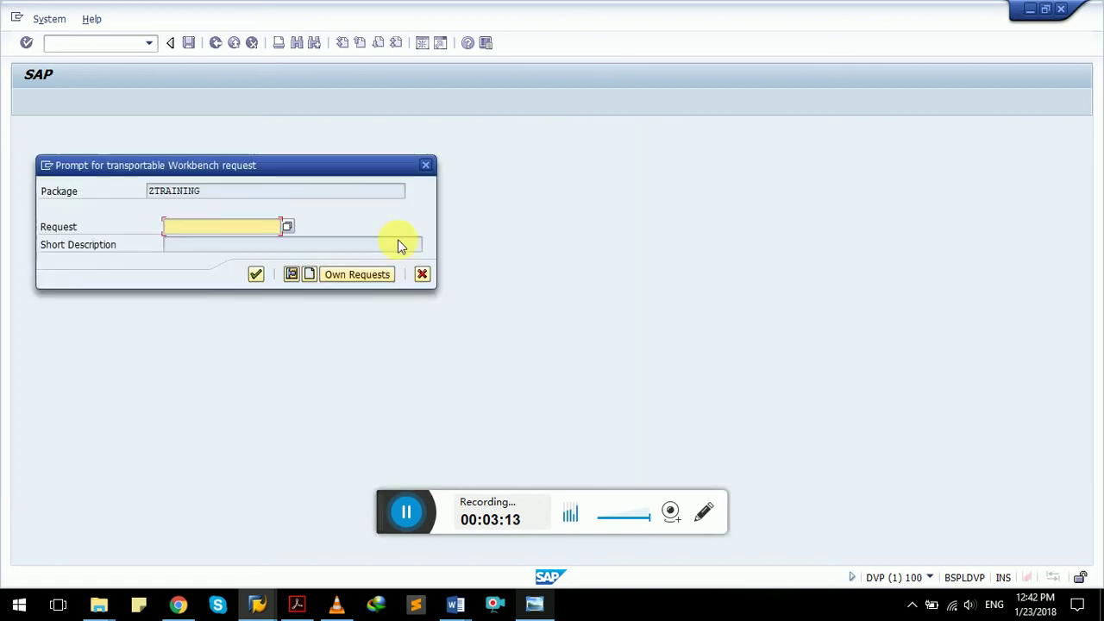
left_click(308, 274)
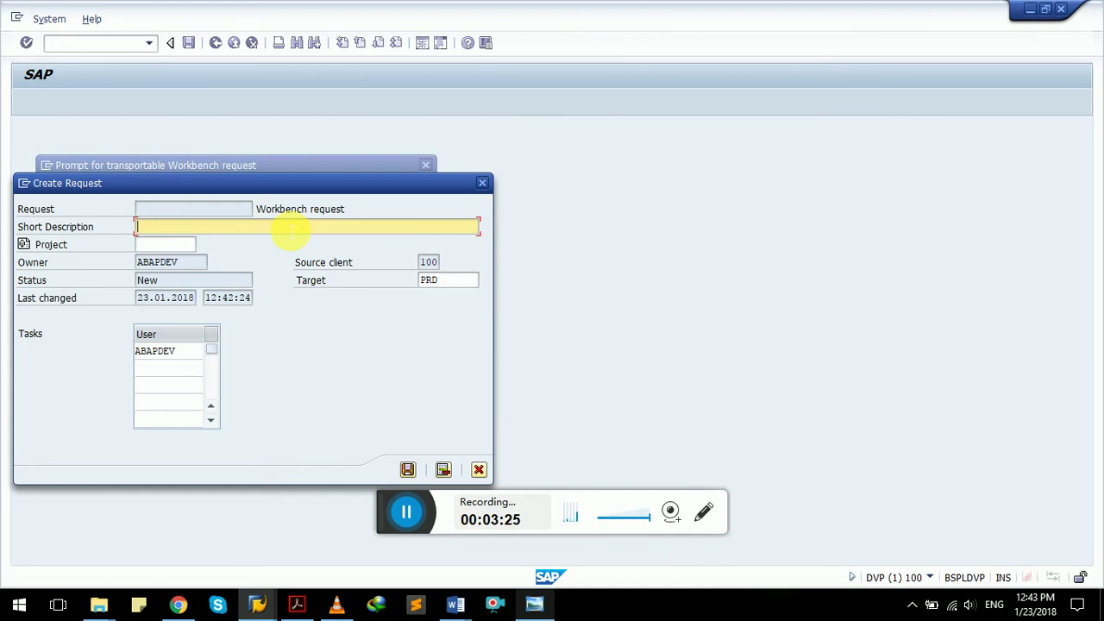
type("For Training Purpose Transport Request")
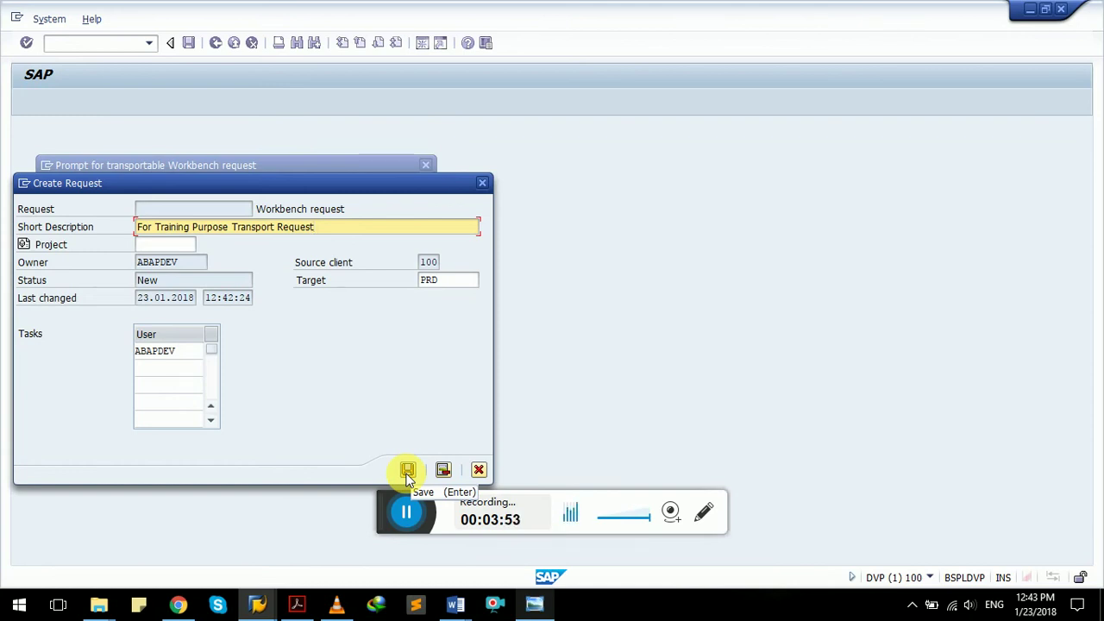
left_click(480, 469)
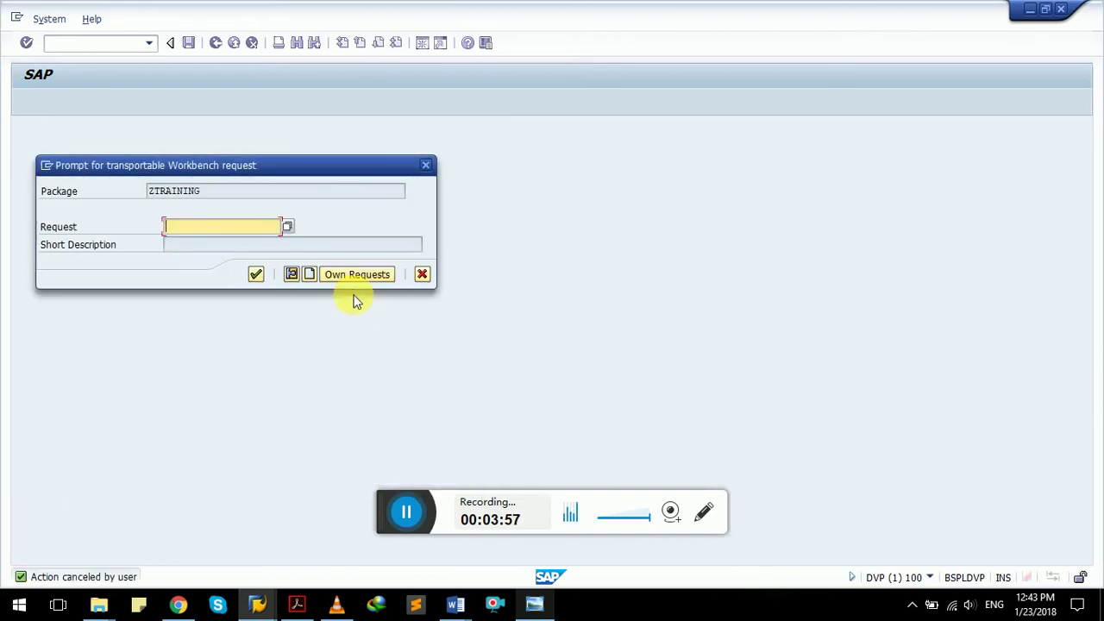
Assign the package to the own workbench request described as "TEST REQUEST (NOT TO BE TRANSPORTED)".
left_click(353, 276)
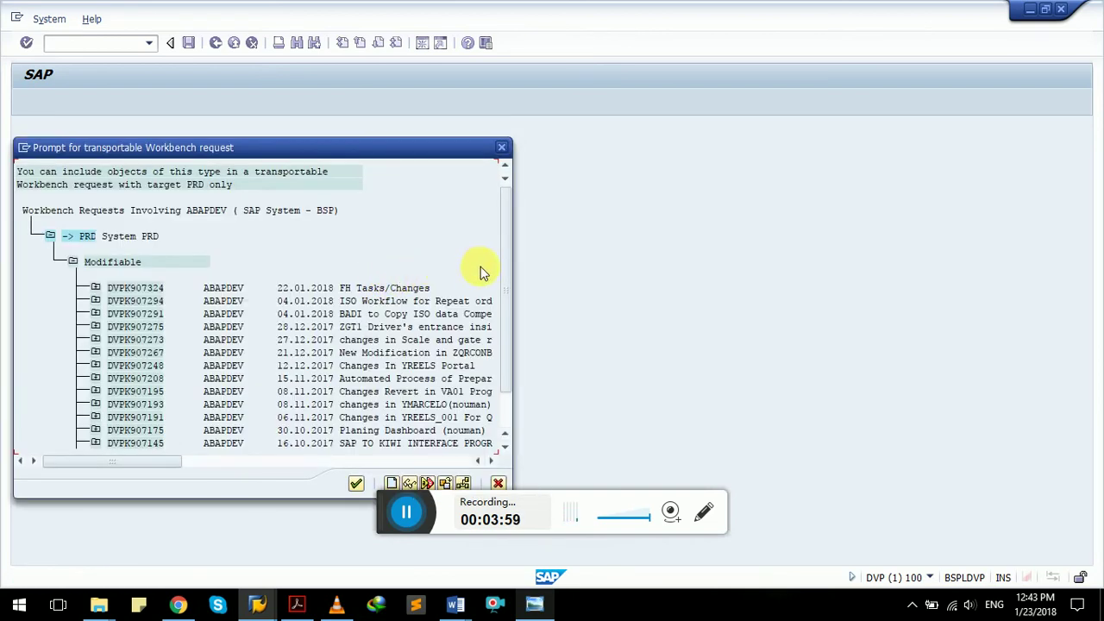
left_click_drag(506, 273, 501, 345)
left_click(440, 444)
left_click(457, 460)
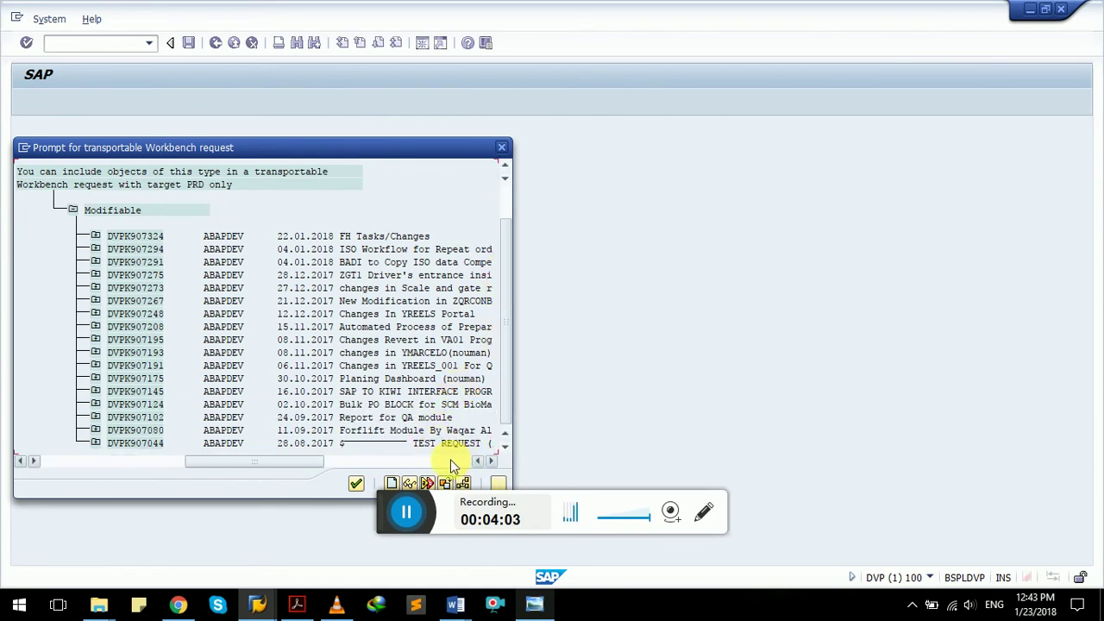
left_click_drag(229, 464, 181, 459)
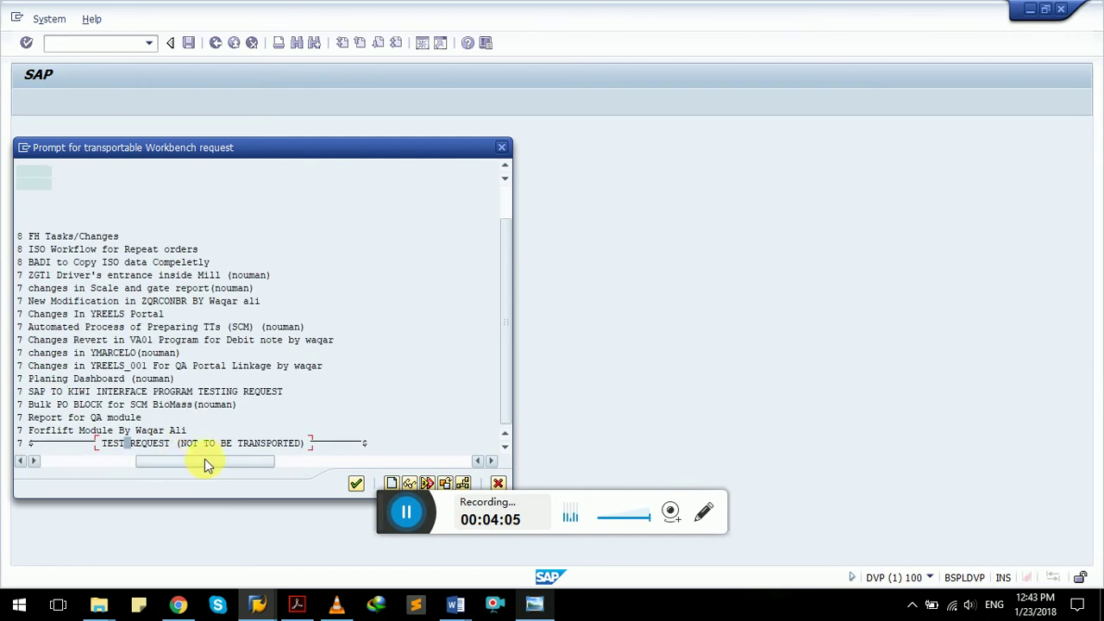
left_click(356, 484)
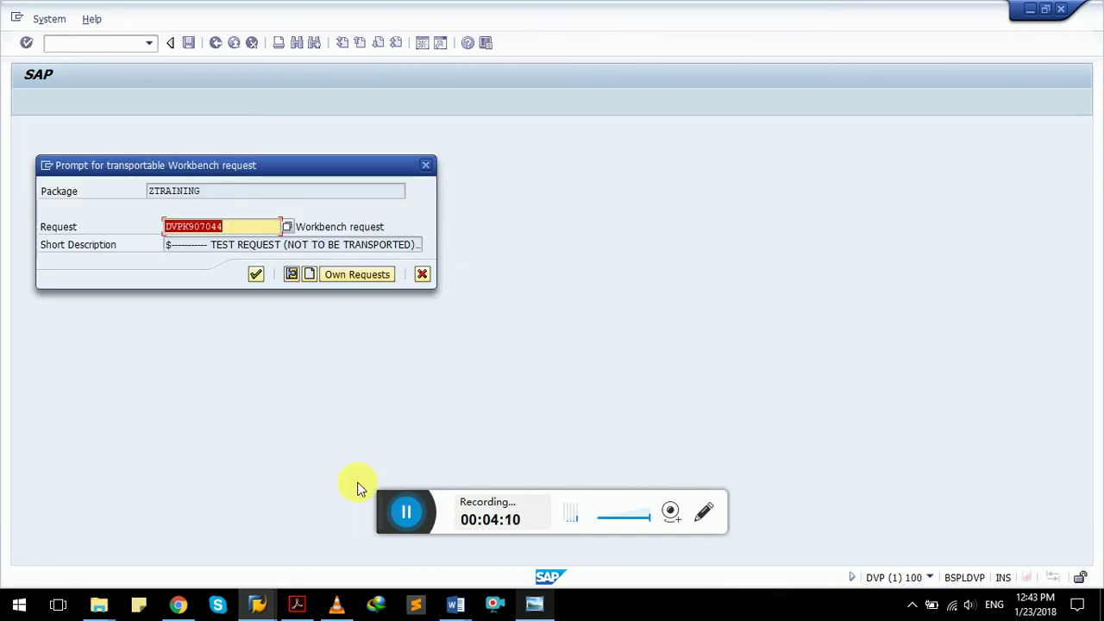
left_click(256, 275)
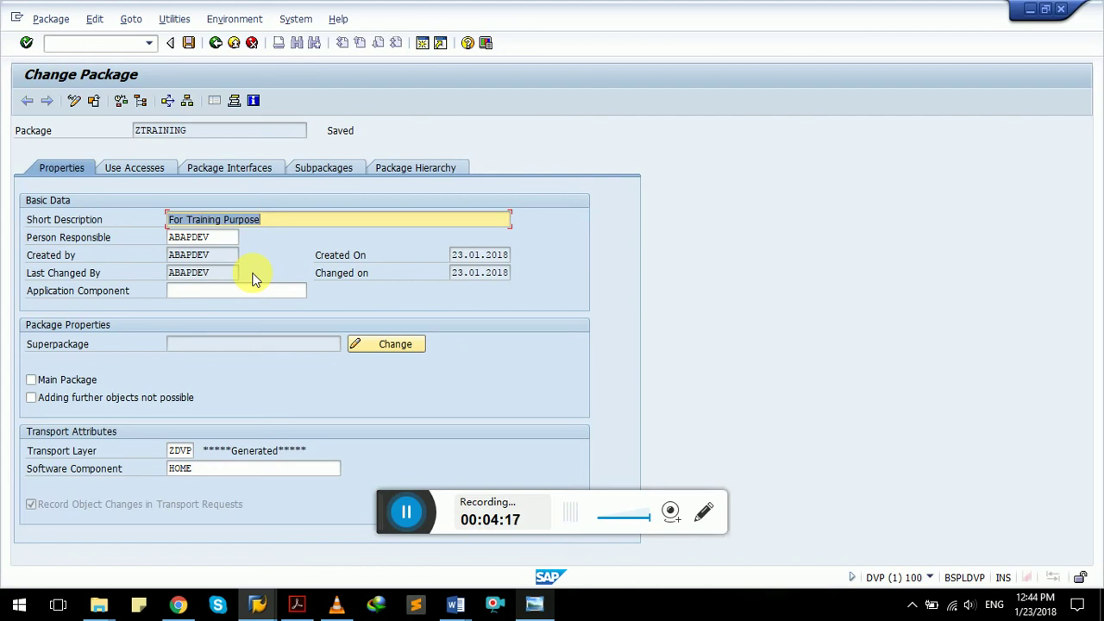
Review the package's hierarchy, subpackages, interfaces, use accesses and properties, and save the package.
left_click(401, 170)
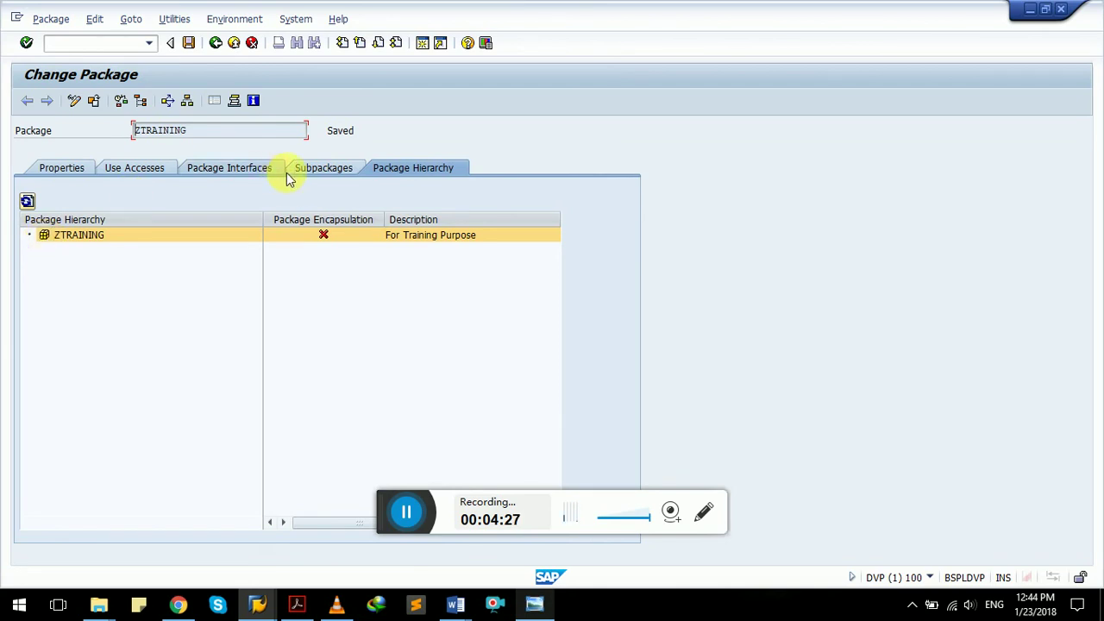
left_click(318, 167)
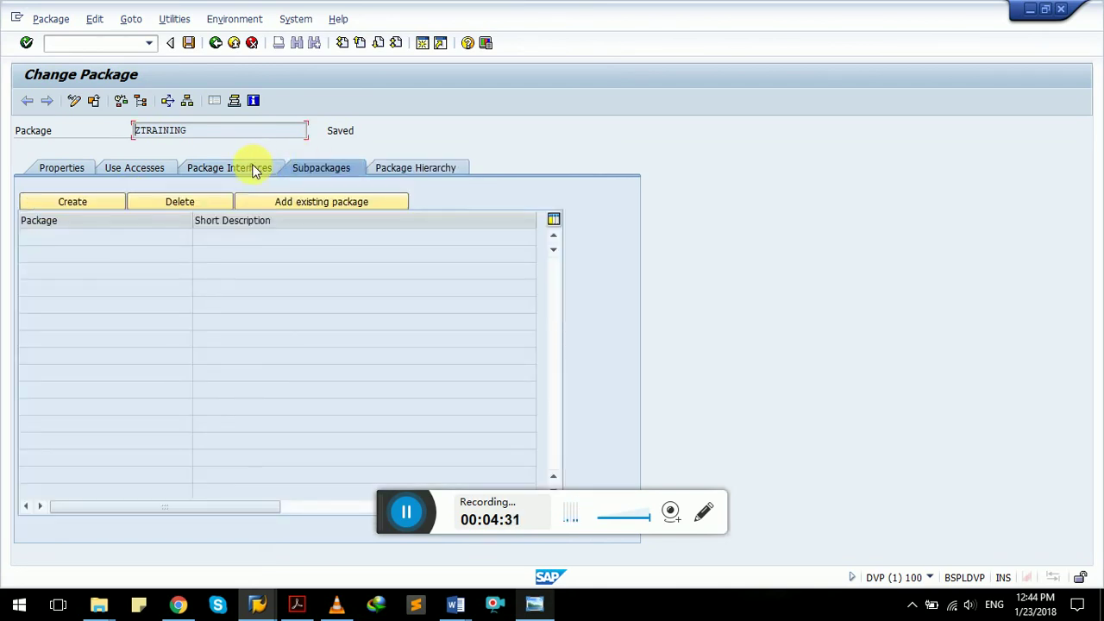
left_click(243, 170)
left_click(149, 168)
left_click(62, 170)
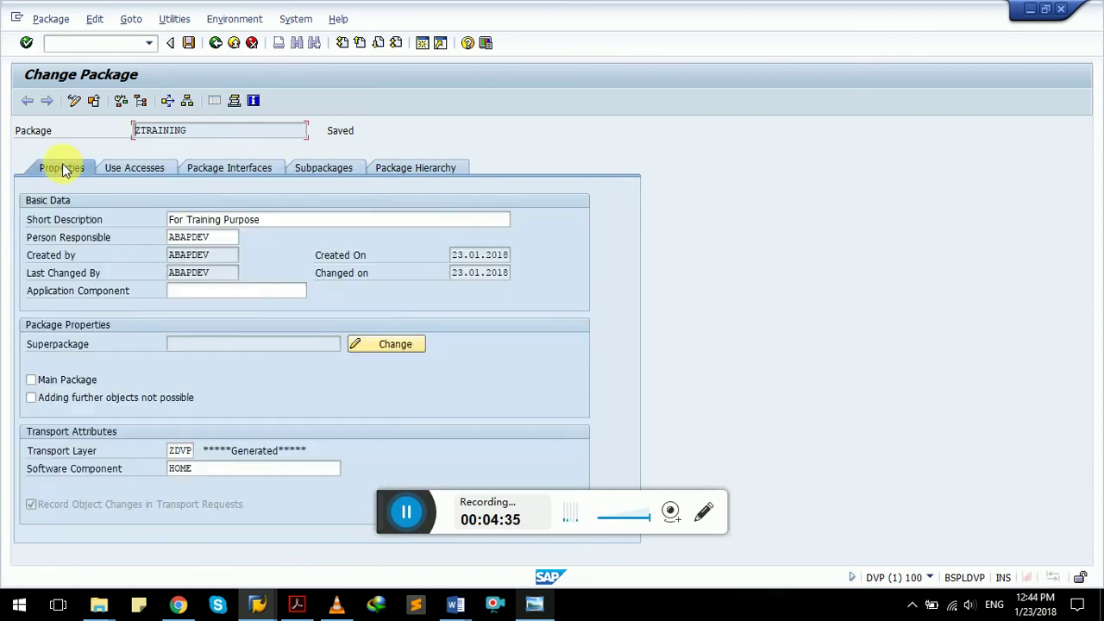
left_click(189, 42)
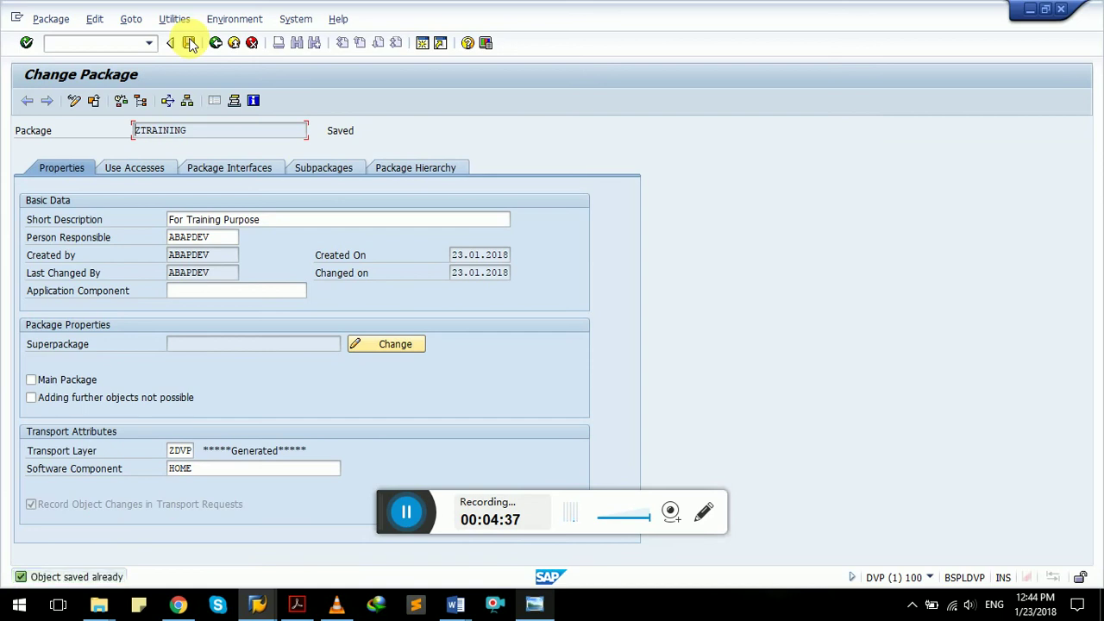
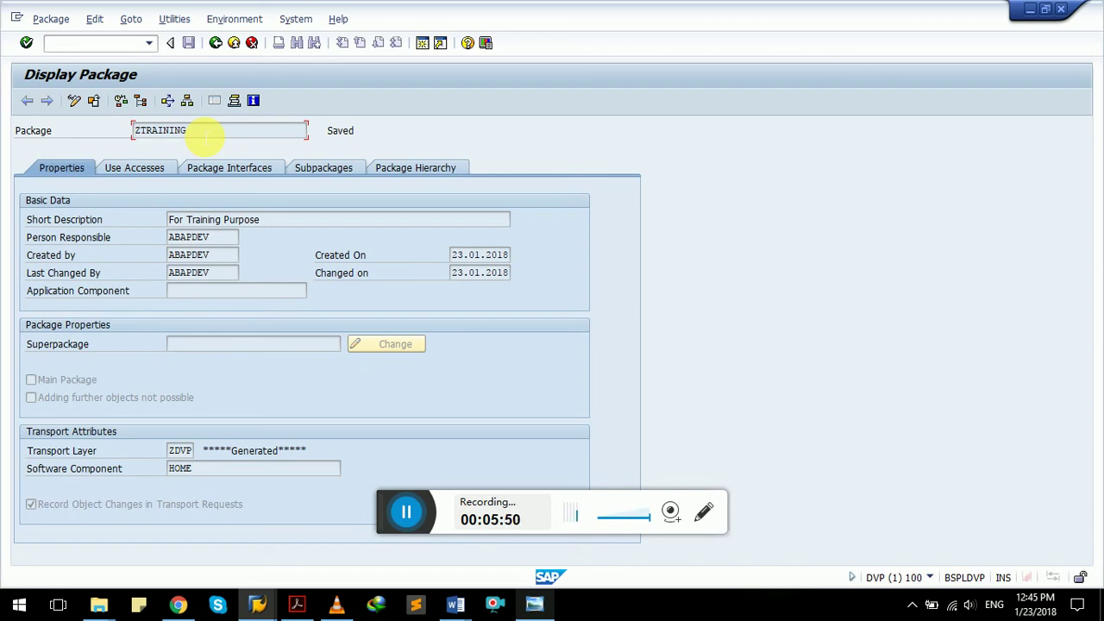
Return to the Package Builder's initial screen, display package ZTRAINING in read-only mode and leave it again.
left_click(216, 43)
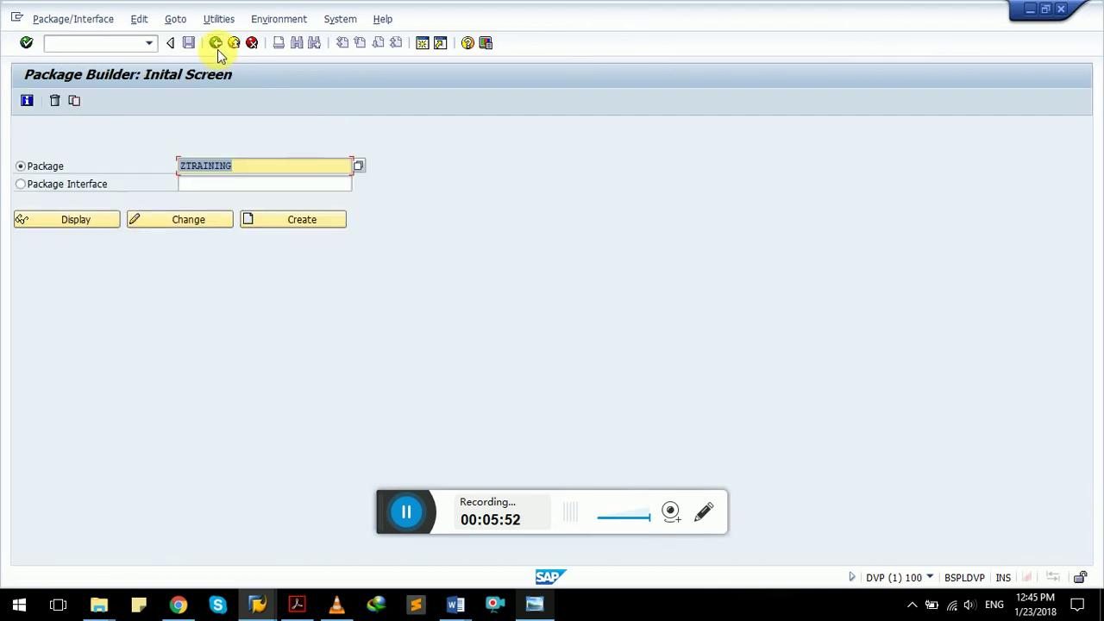
left_click(68, 221)
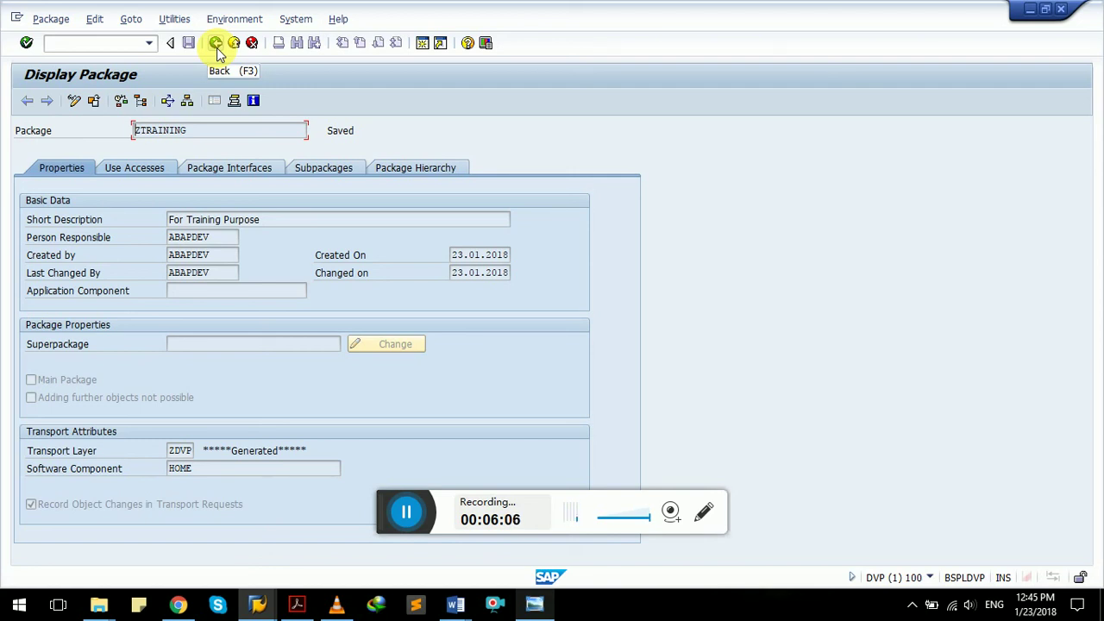
left_click(217, 43)
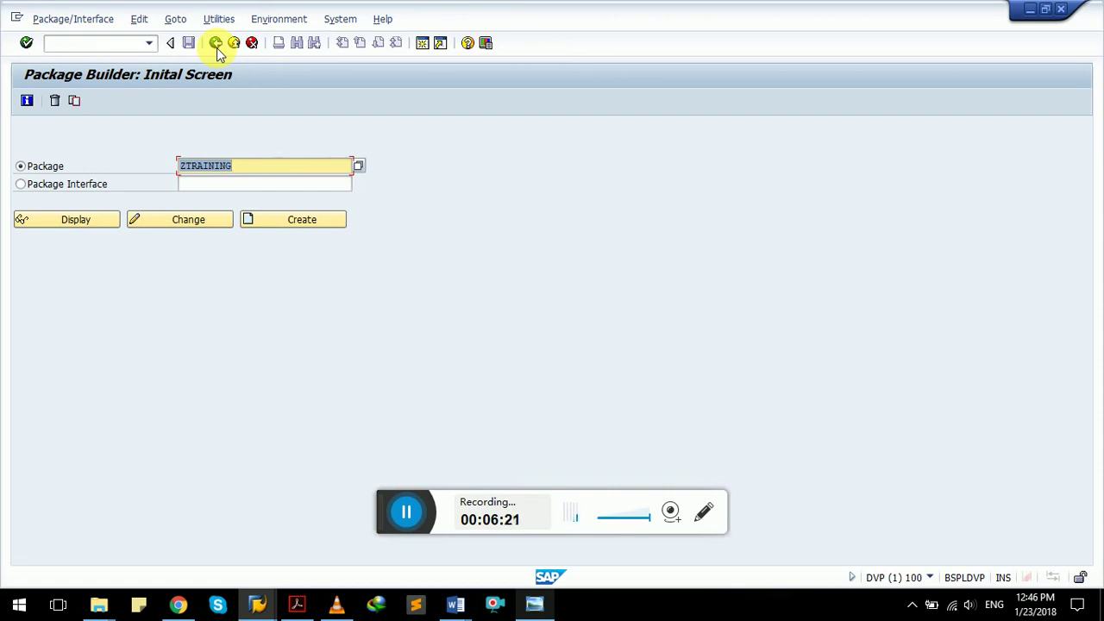
Leave the Package Builder and open the Transport Organizer with transaction code se09.
left_click(216, 43)
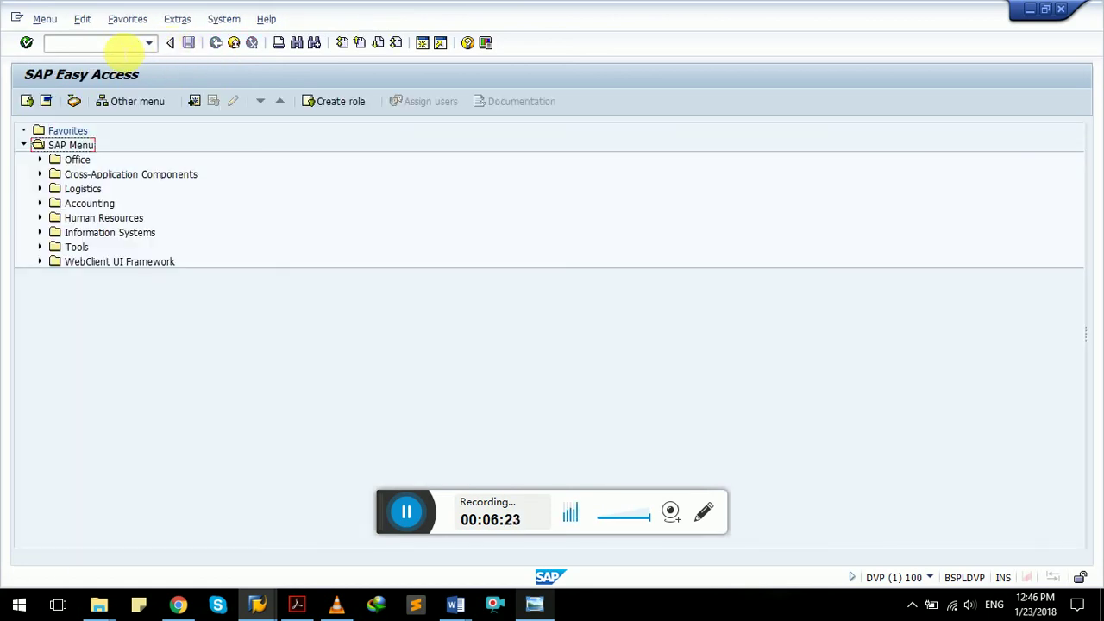
type("se09")
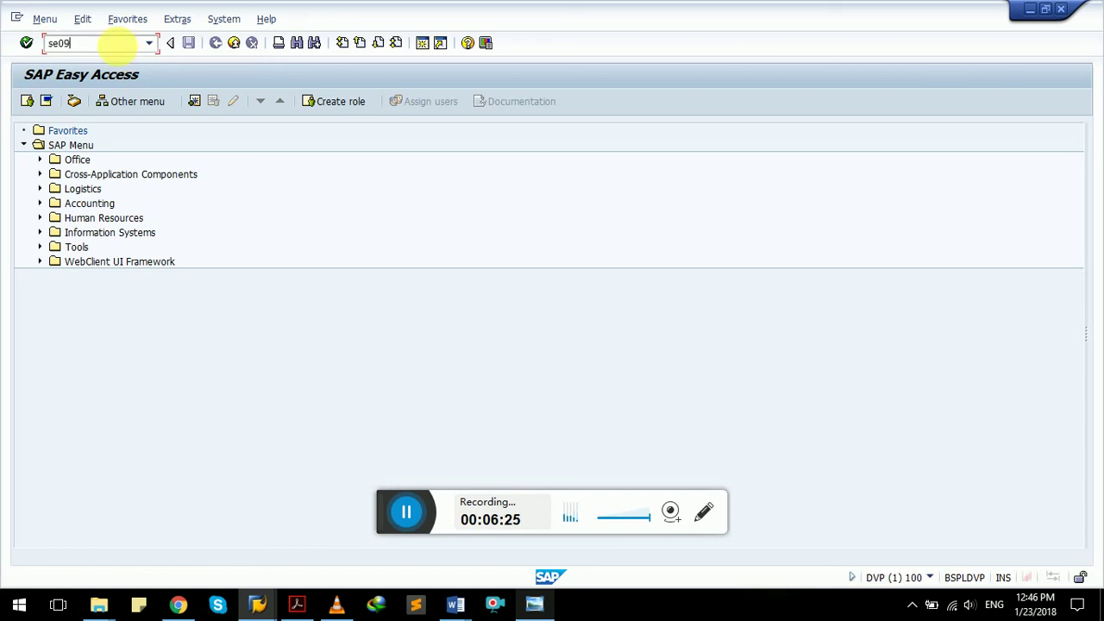
key("Return")
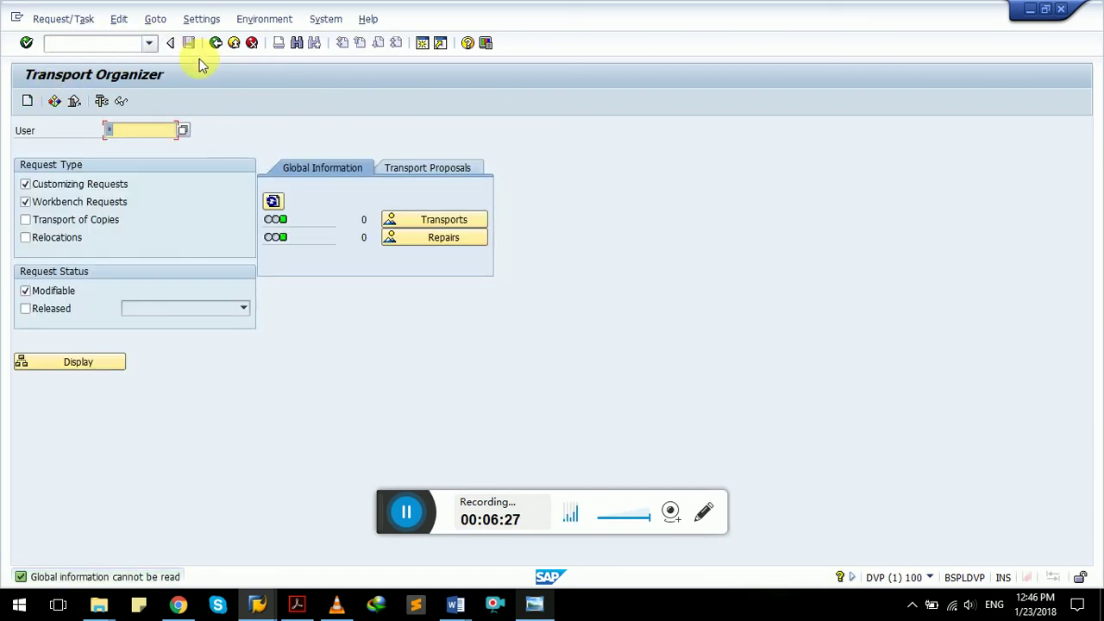
left_click(28, 104)
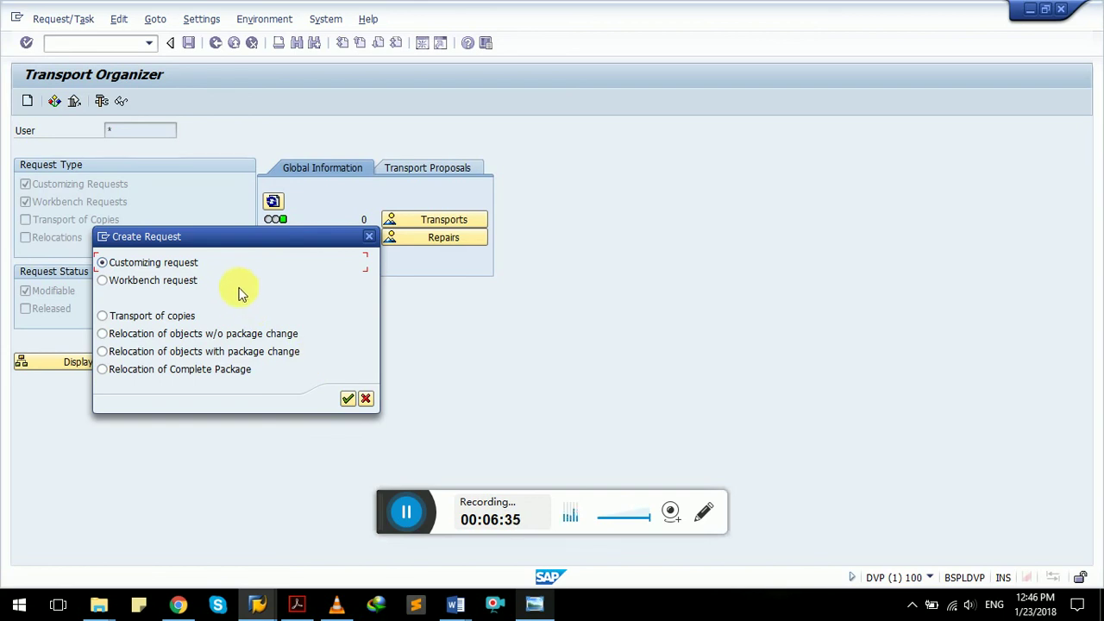
left_click(348, 399)
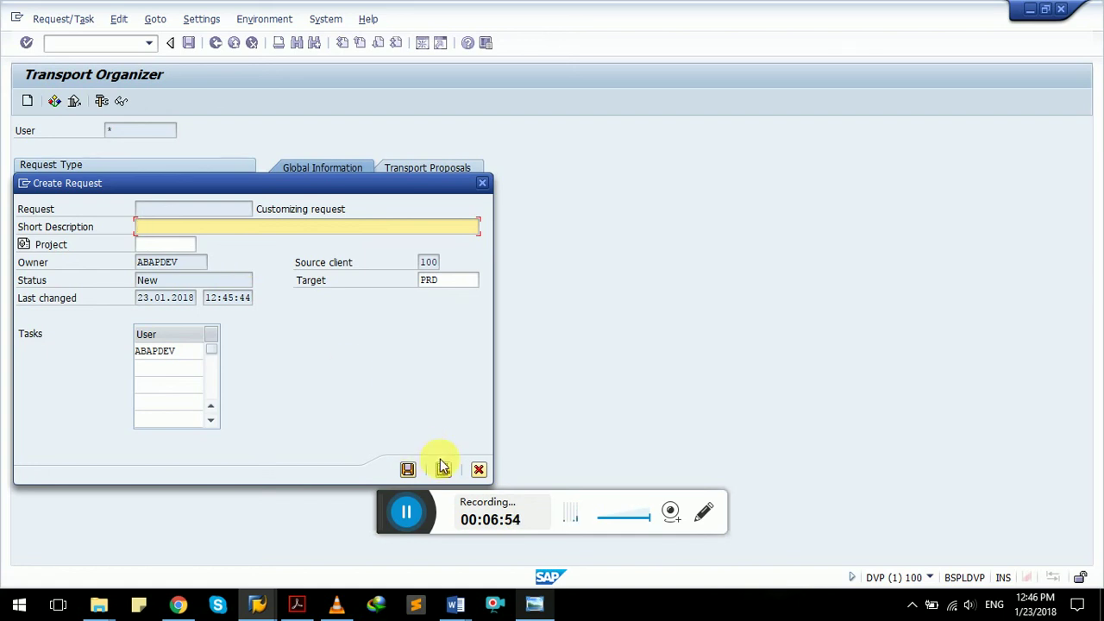
left_click(480, 470)
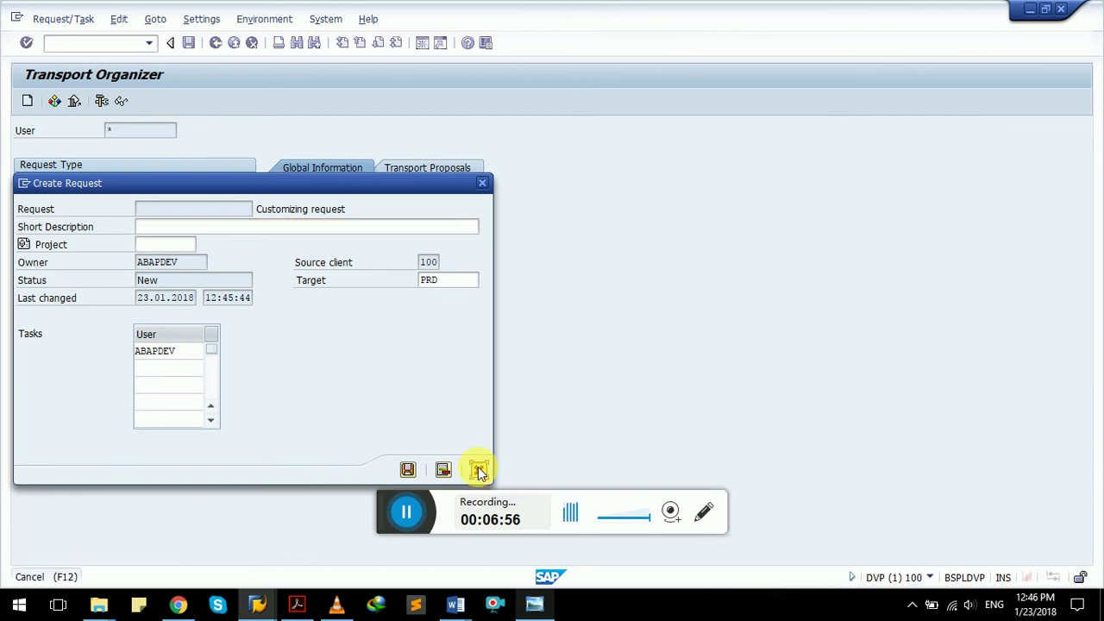